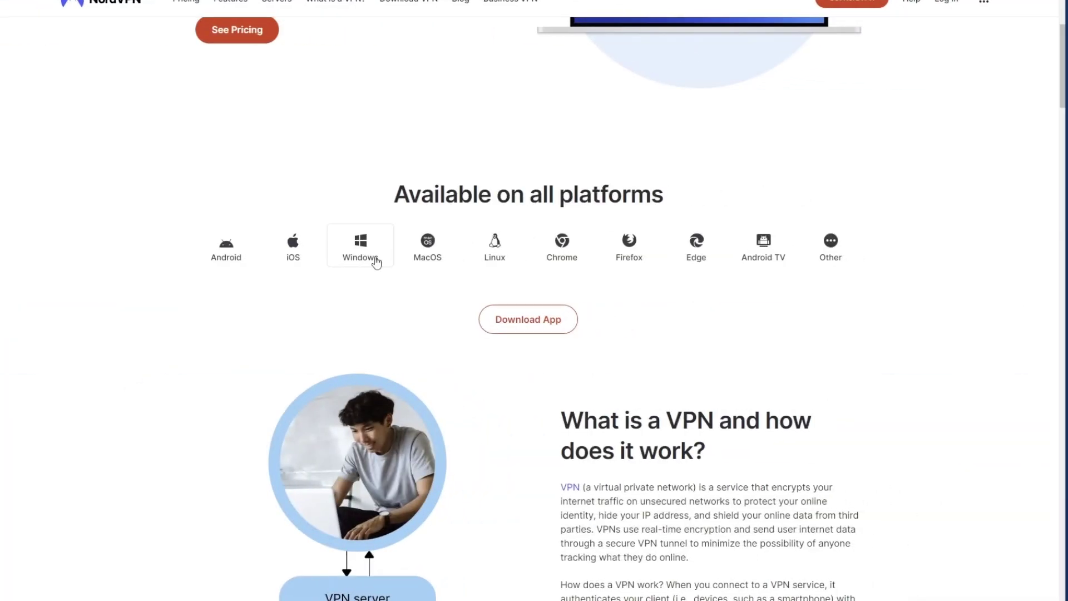
# - Download the NordVPN Windows app installer from the website and run NordVPNSetup.exe
pyautogui.click(361, 247)
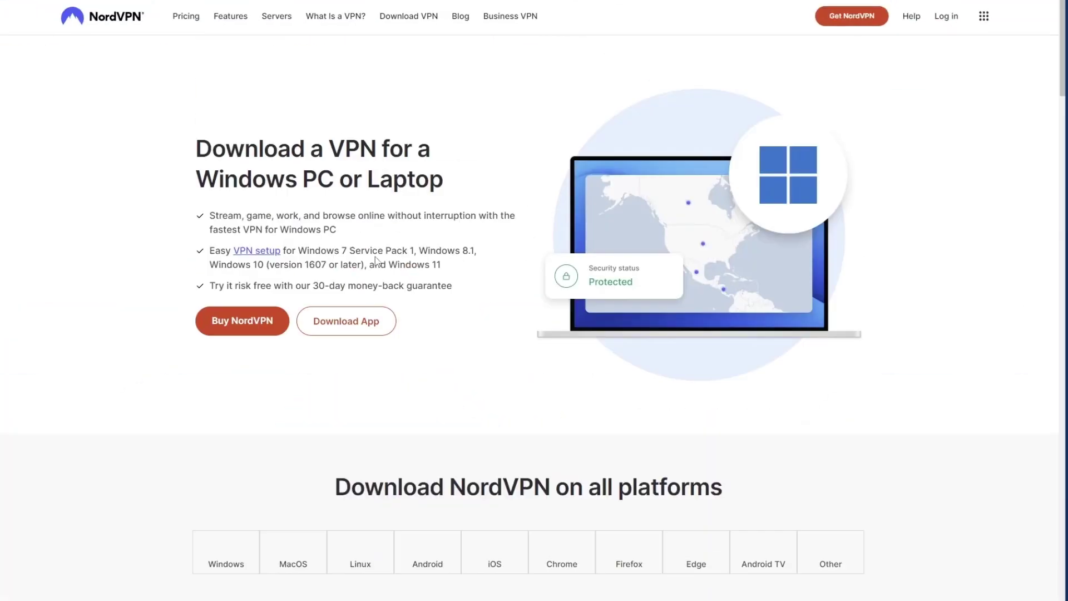
pyautogui.click(326, 337)
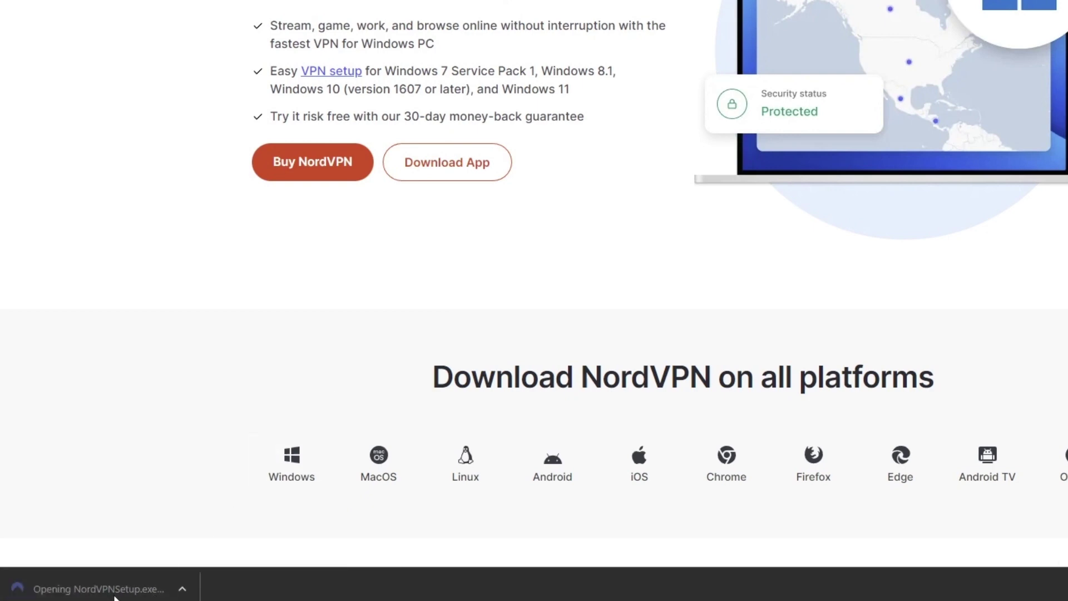
pyautogui.click(975, 316)
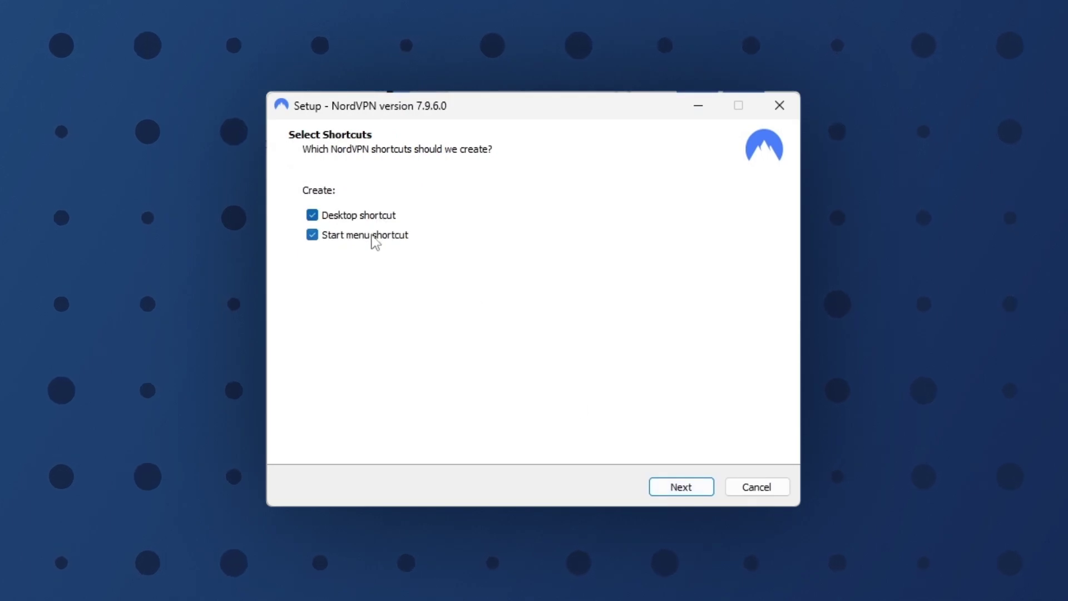
# - Install NordVPN 7.9.6.0 with desktop and Start menu shortcuts and finish the setup
pyautogui.click(677, 491)
pyautogui.click(681, 553)
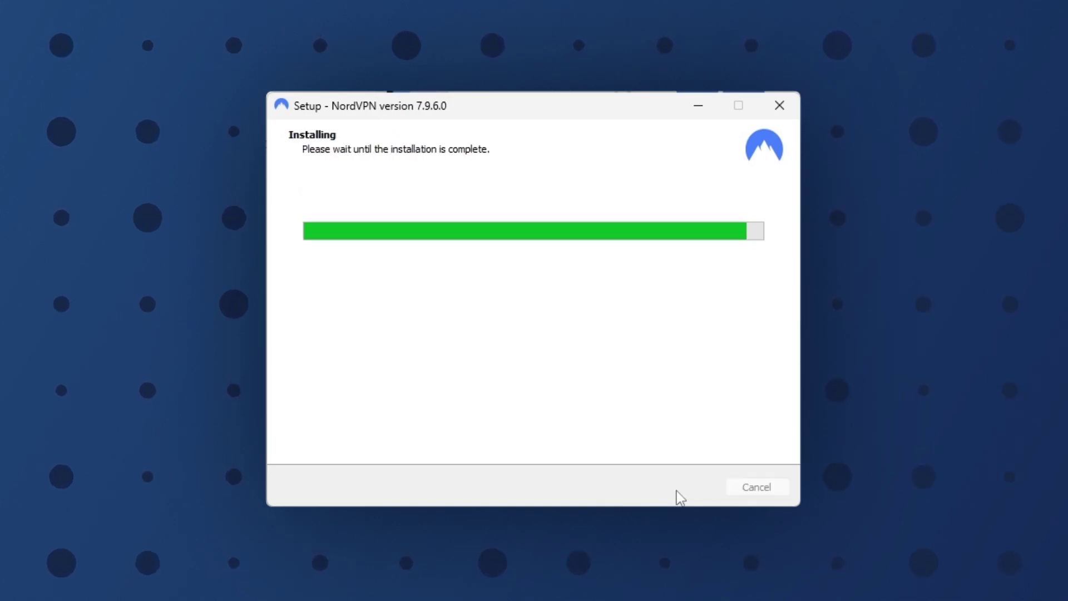
pyautogui.click(680, 488)
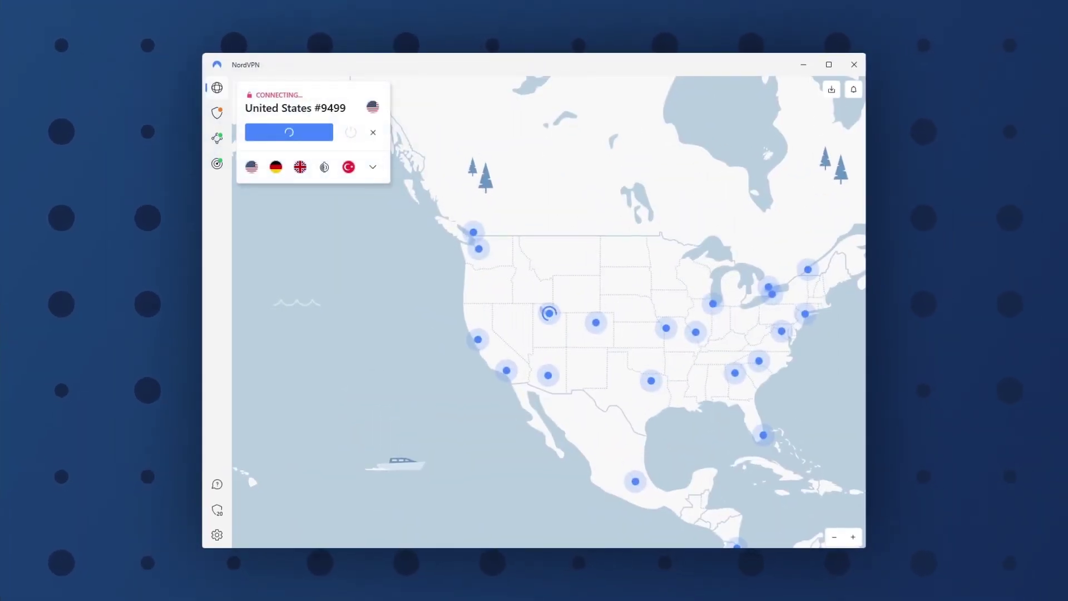
# - Pan and zoom the server map across central and eastern Europe, then expand the full country list
pyautogui.moveTo(593, 293); pyautogui.dragTo(549, 288)
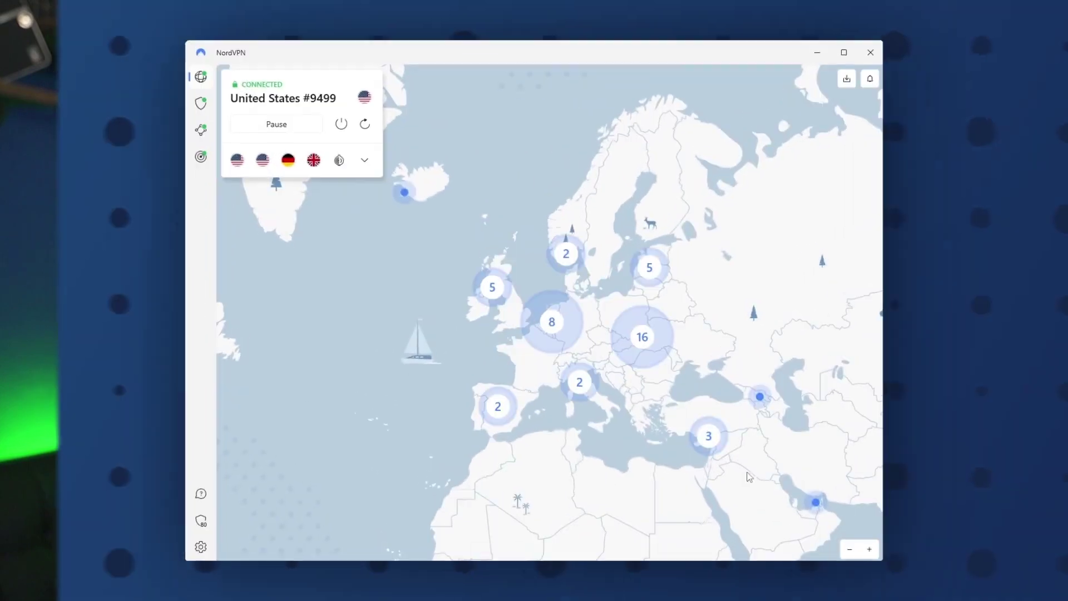
pyautogui.click(853, 537)
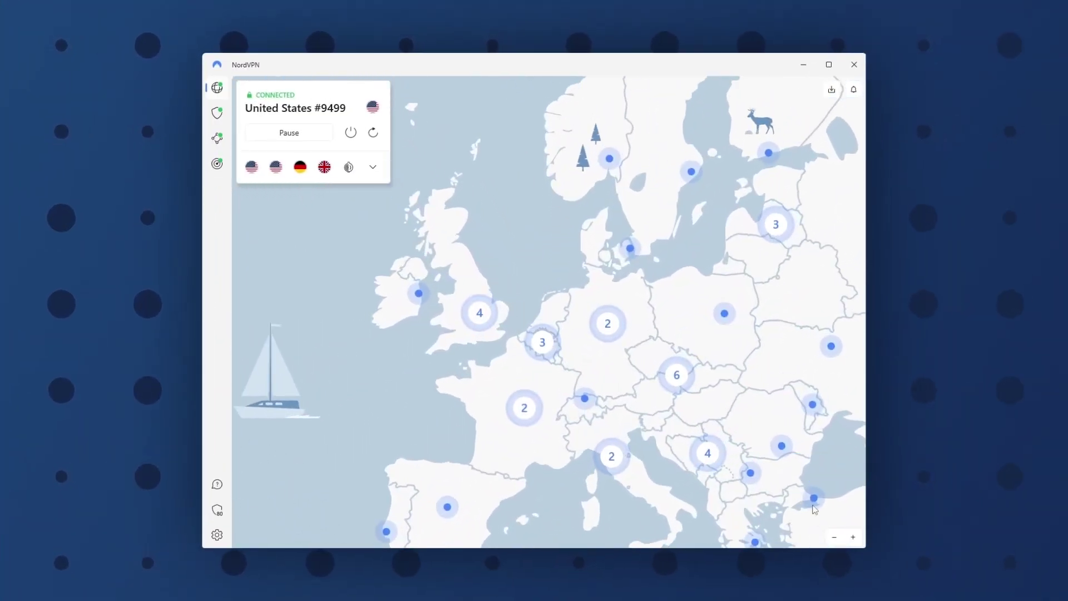
pyautogui.moveTo(502, 363); pyautogui.dragTo(509, 309)
pyautogui.moveTo(779, 295); pyautogui.dragTo(593, 333)
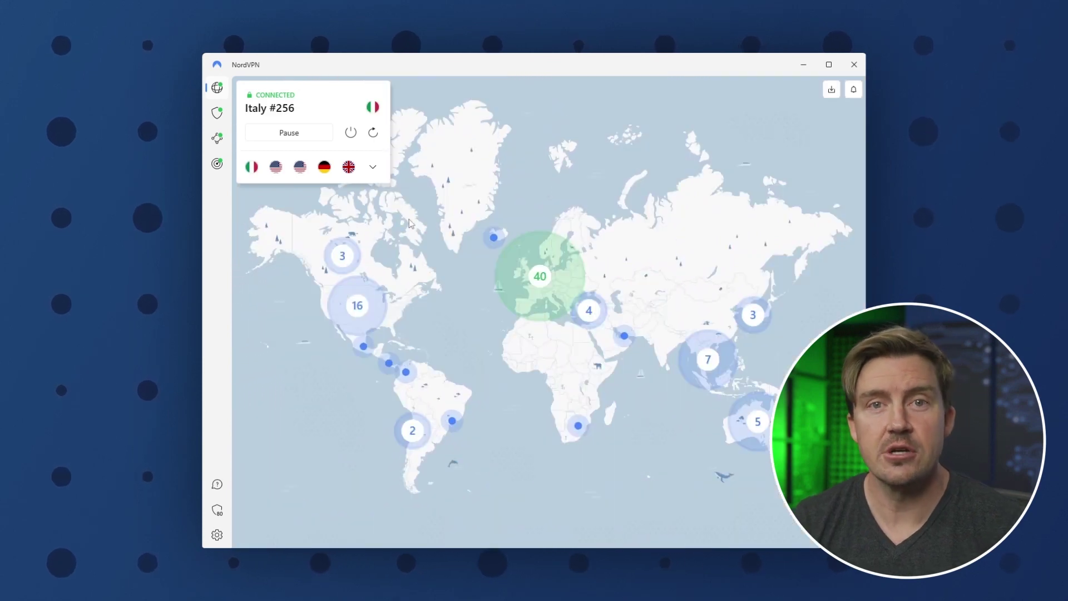
pyautogui.click(373, 168)
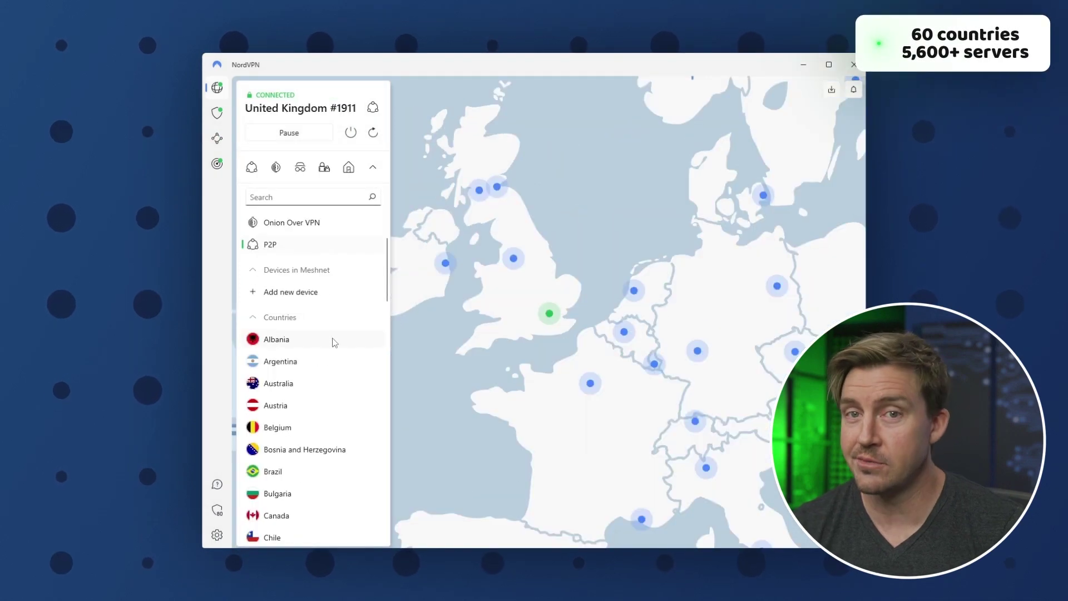
# - Connect to the Rome server in Italy via its map pin
pyautogui.scroll(-3, 334, 342)
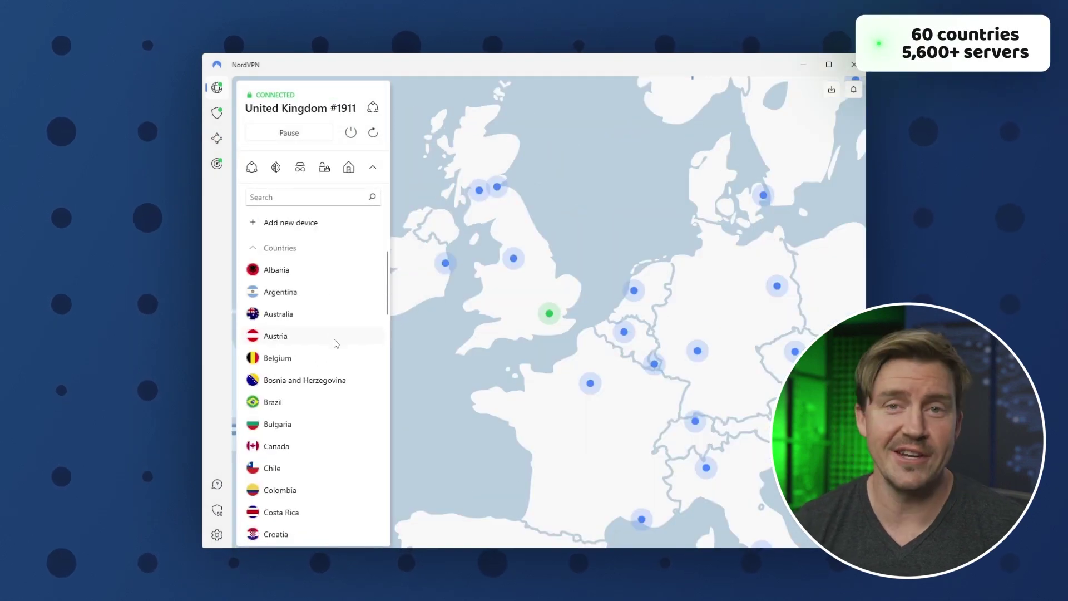
pyautogui.moveTo(387, 288); pyautogui.dragTo(385, 316)
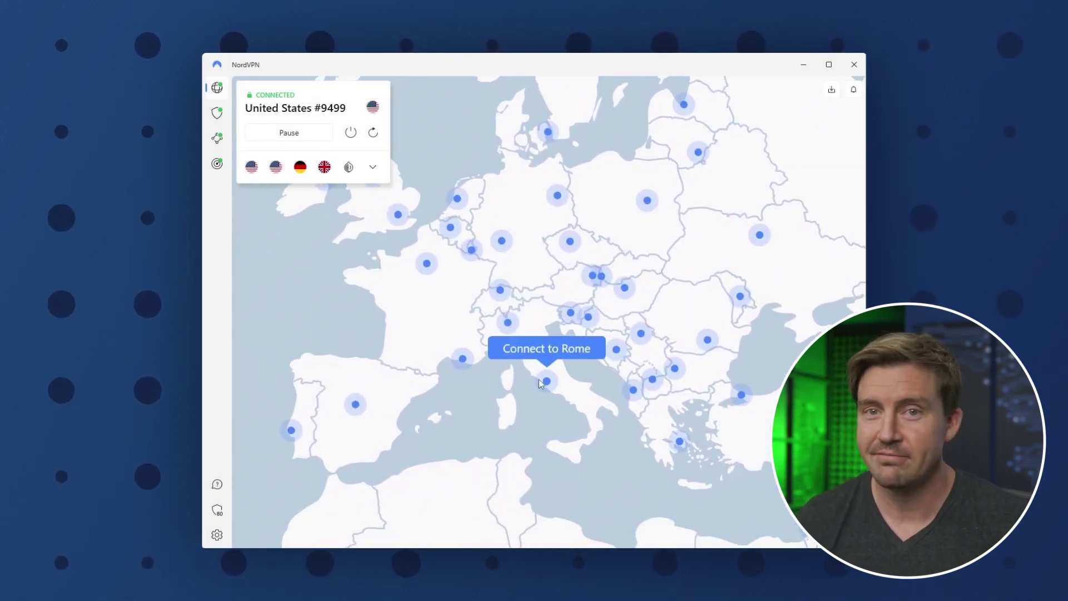
pyautogui.click(543, 385)
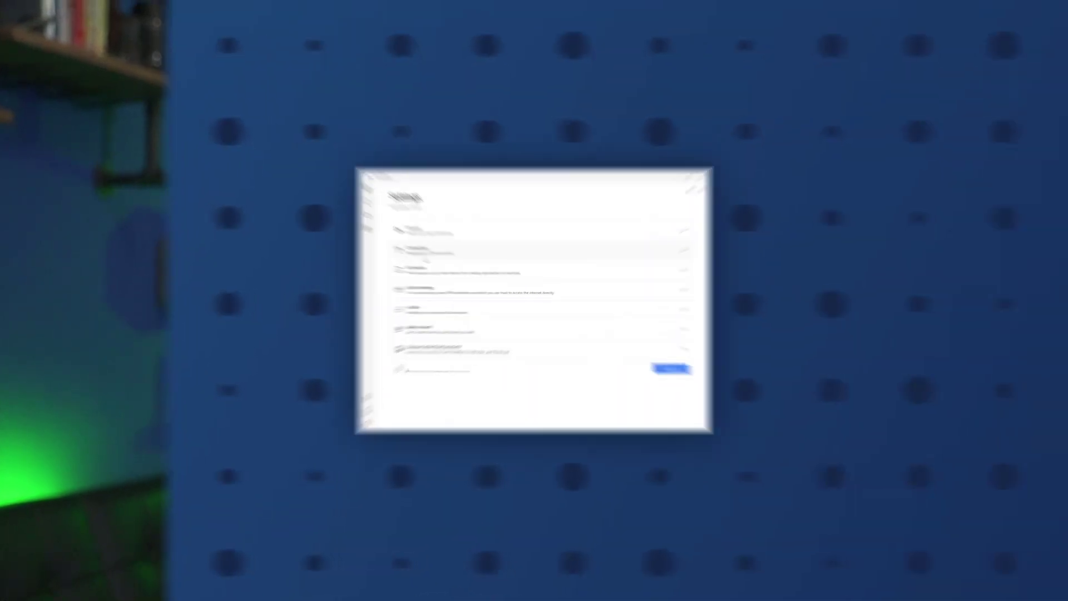
# - Turn on the Internet Kill Switch and add µTorrent to the app kill switch list
pyautogui.click(606, 271)
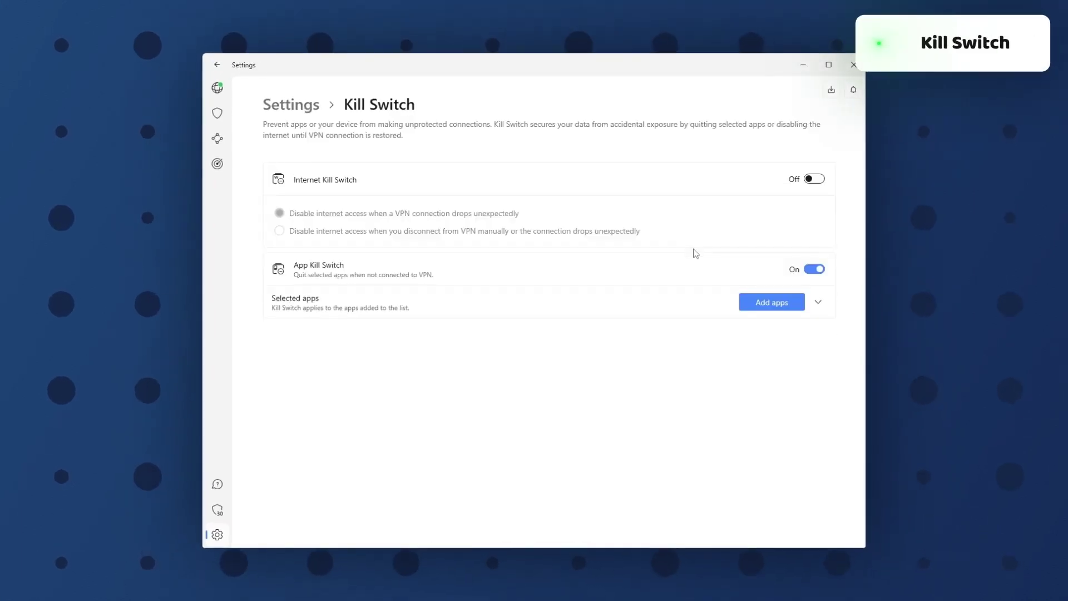
pyautogui.click(818, 179)
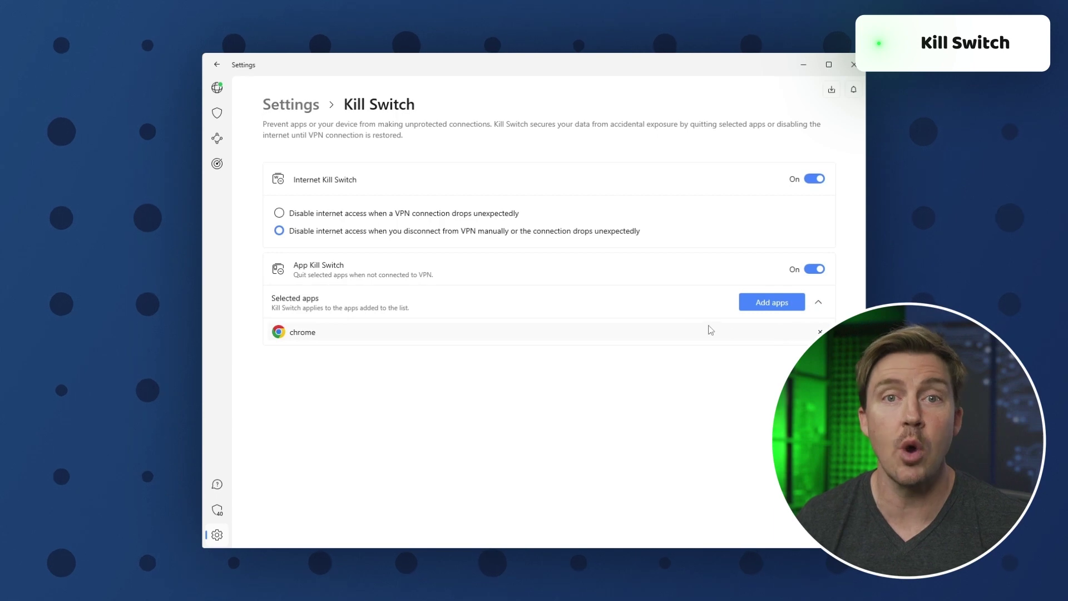
pyautogui.click(769, 306)
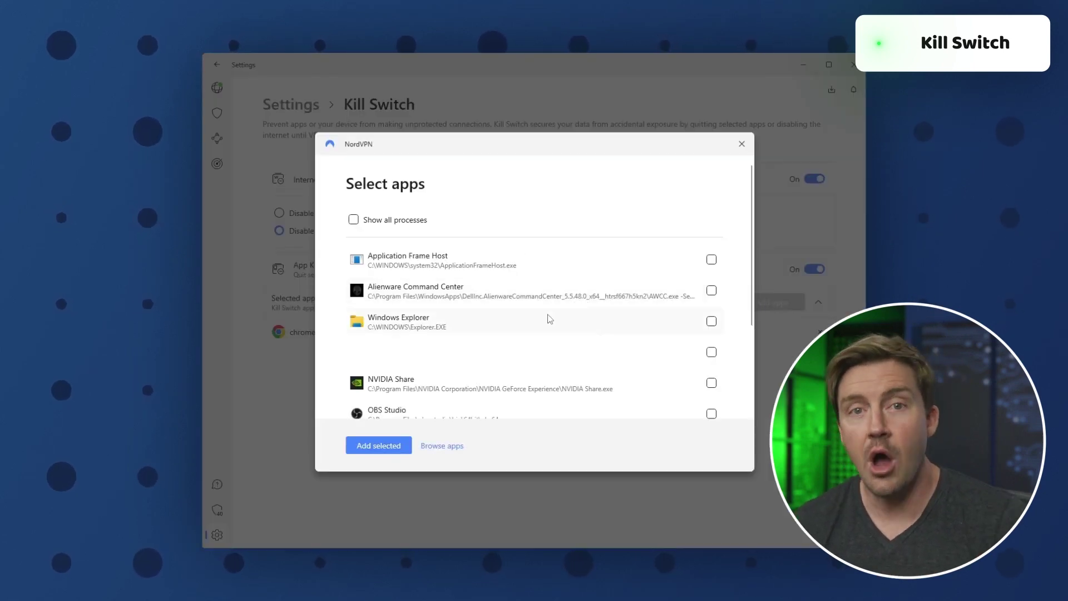
pyautogui.scroll(-2, 499, 365)
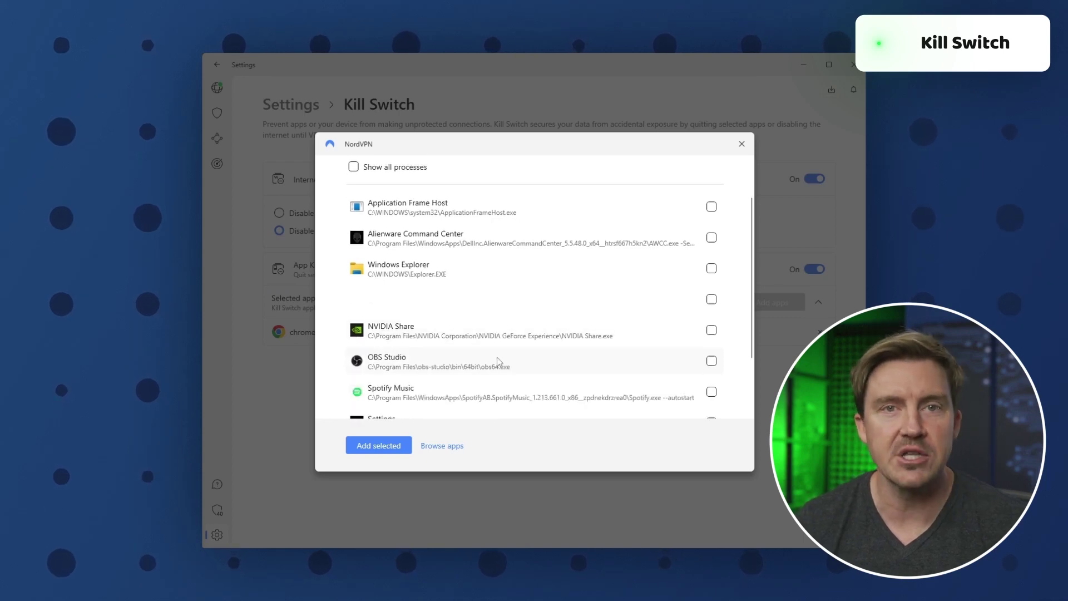
pyautogui.scroll(-3, 460, 393)
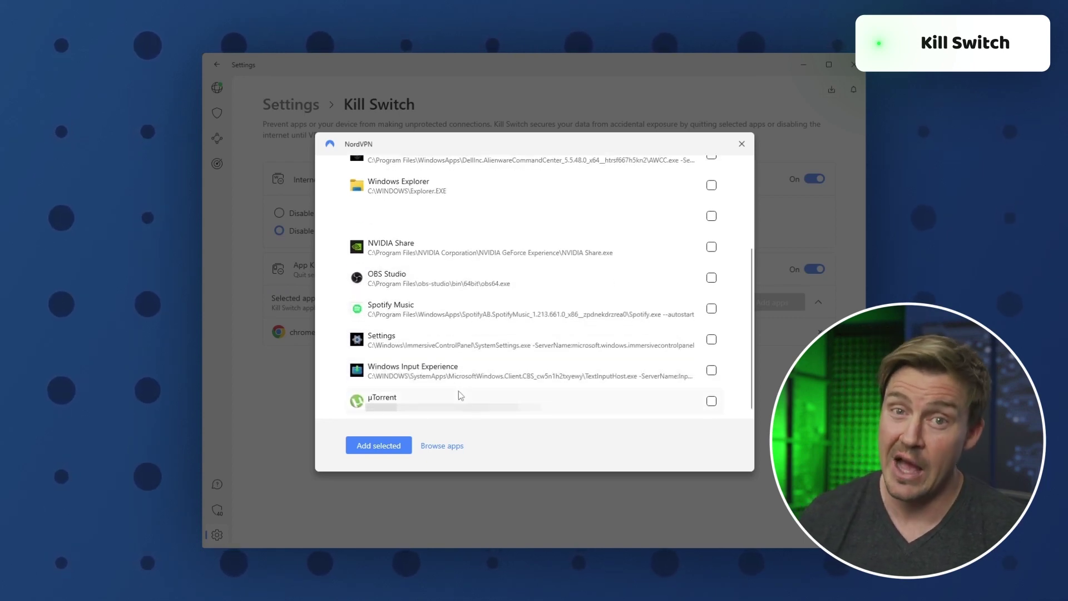
pyautogui.click(396, 409)
pyautogui.click(384, 444)
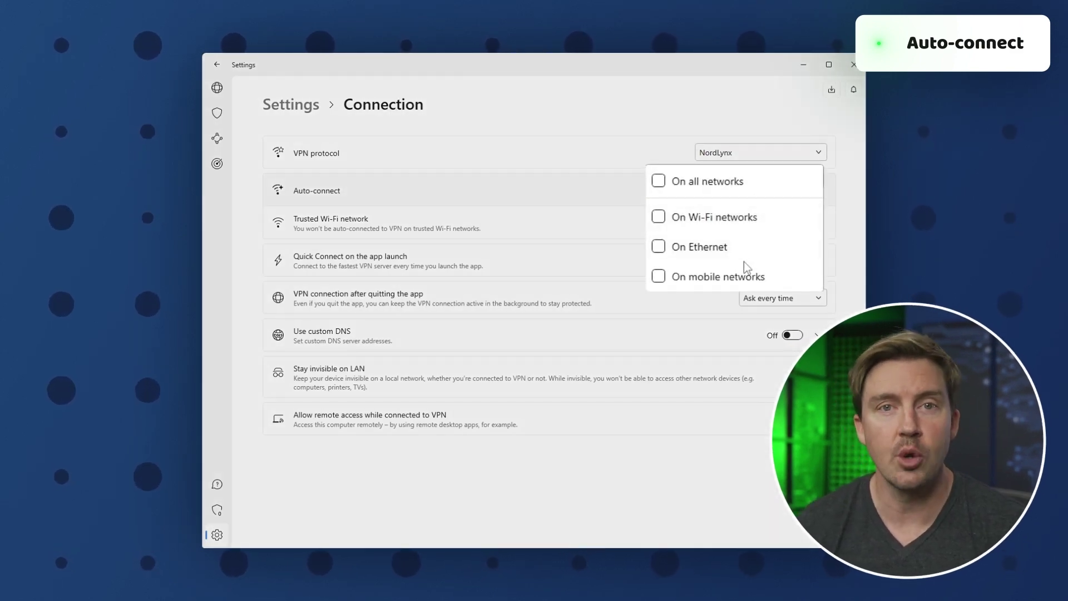
# - Pick On Wi-Fi networks in the Connection auto-connect options
pyautogui.click(657, 220)
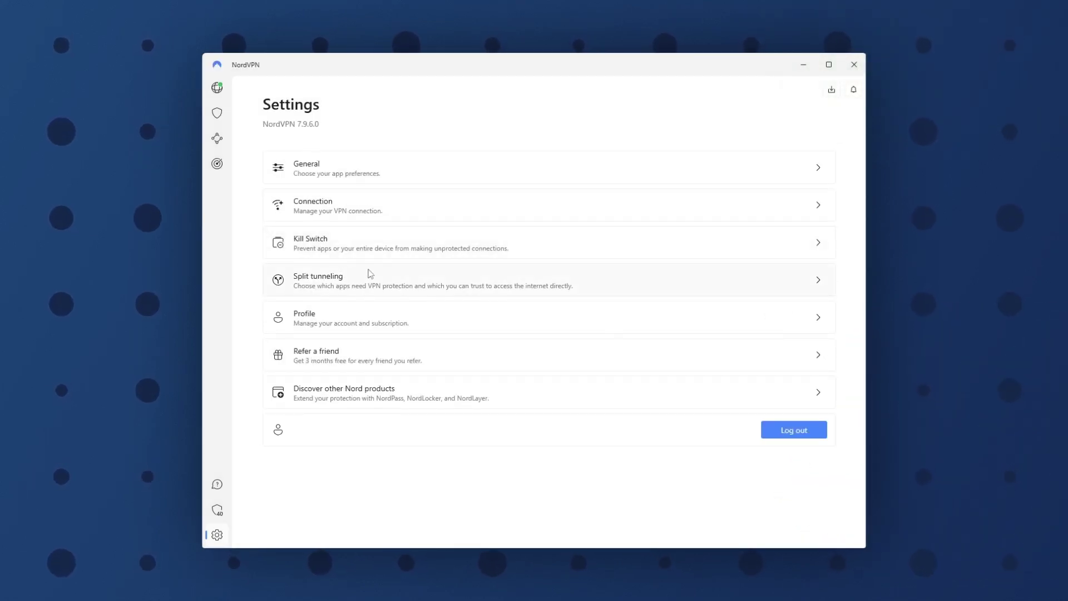
# - Set split tunneling to 'Enable VPN for selected apps', then view Threat Protection's web activity
pyautogui.click(811, 280)
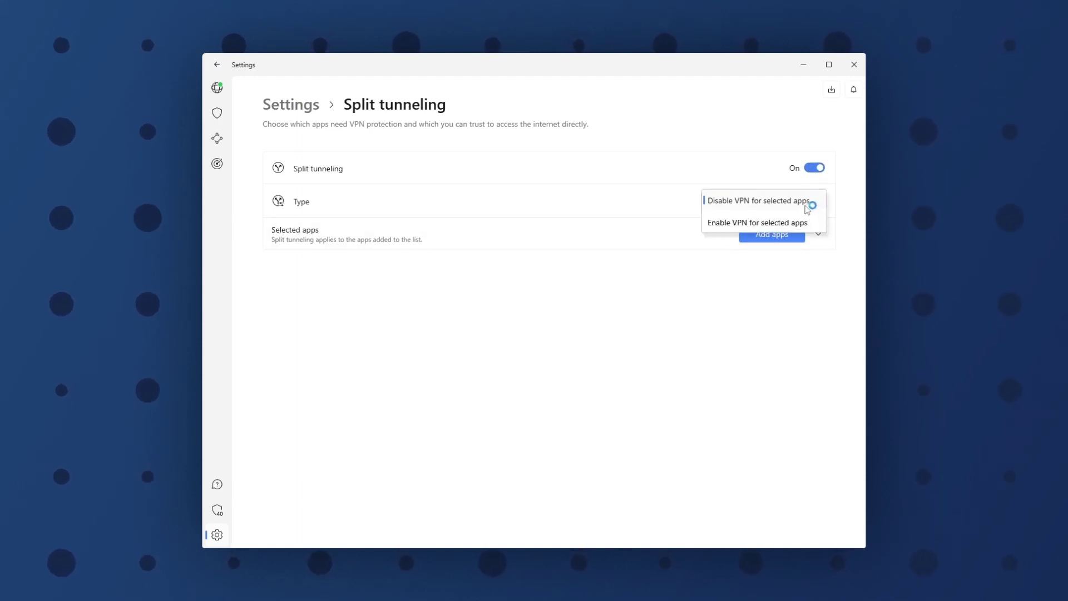
pyautogui.click(797, 201)
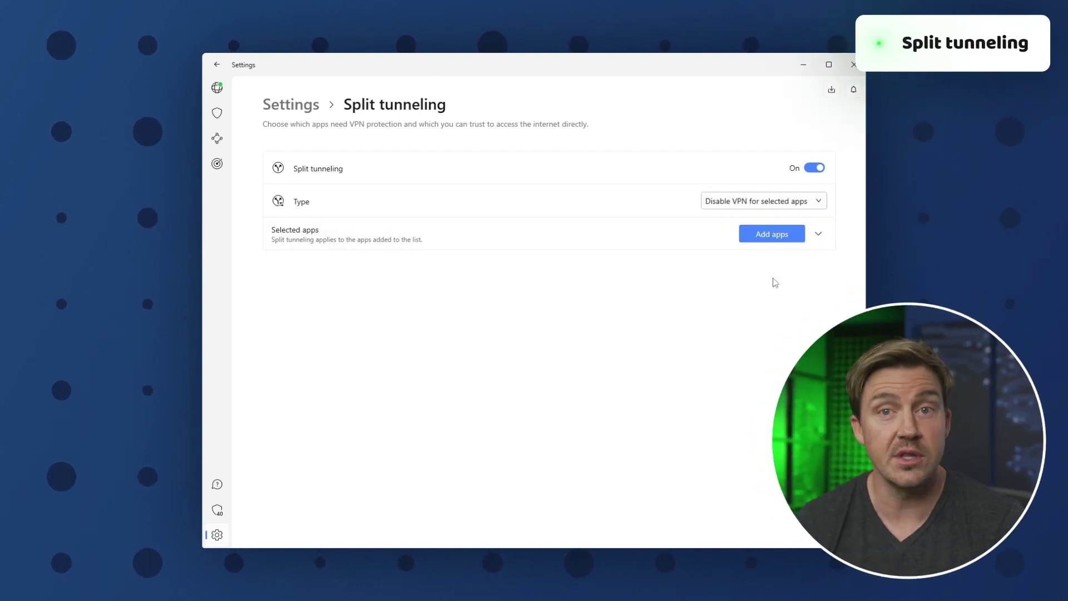
pyautogui.click(773, 237)
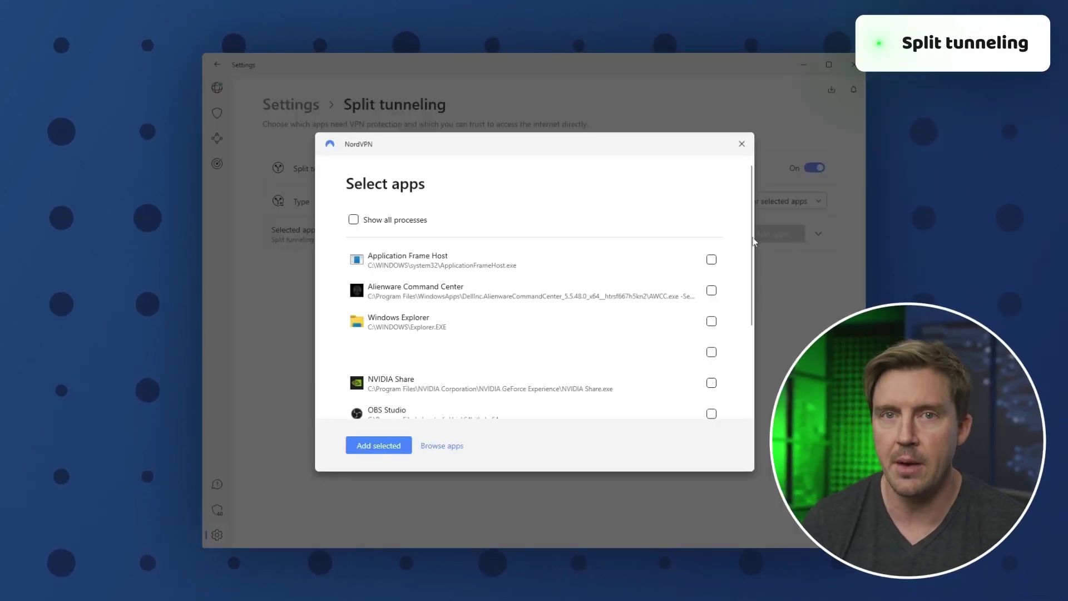
pyautogui.scroll(-3, 659, 278)
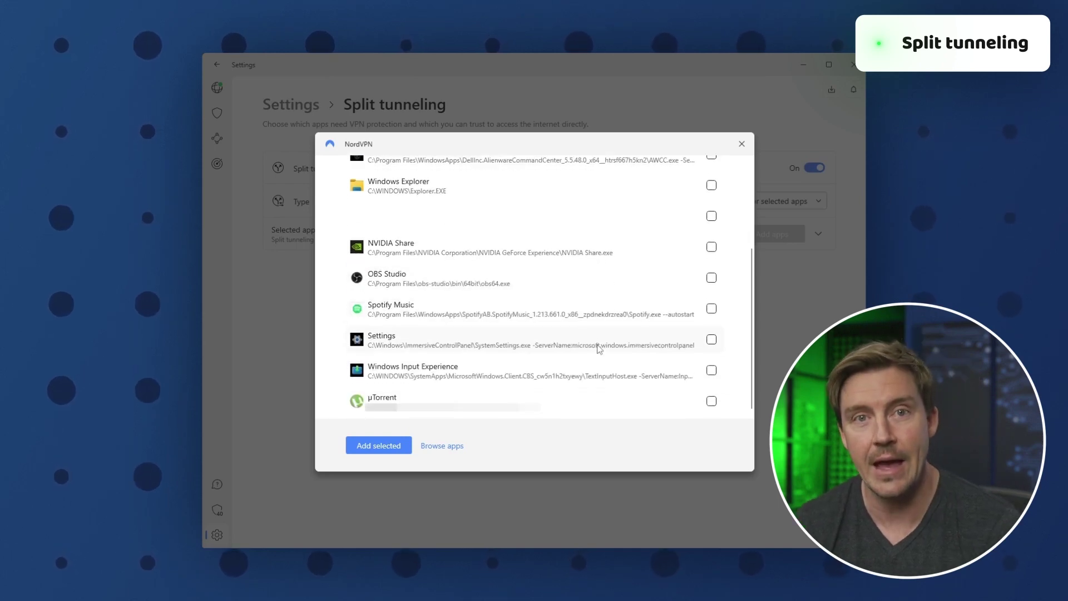
pyautogui.click(384, 446)
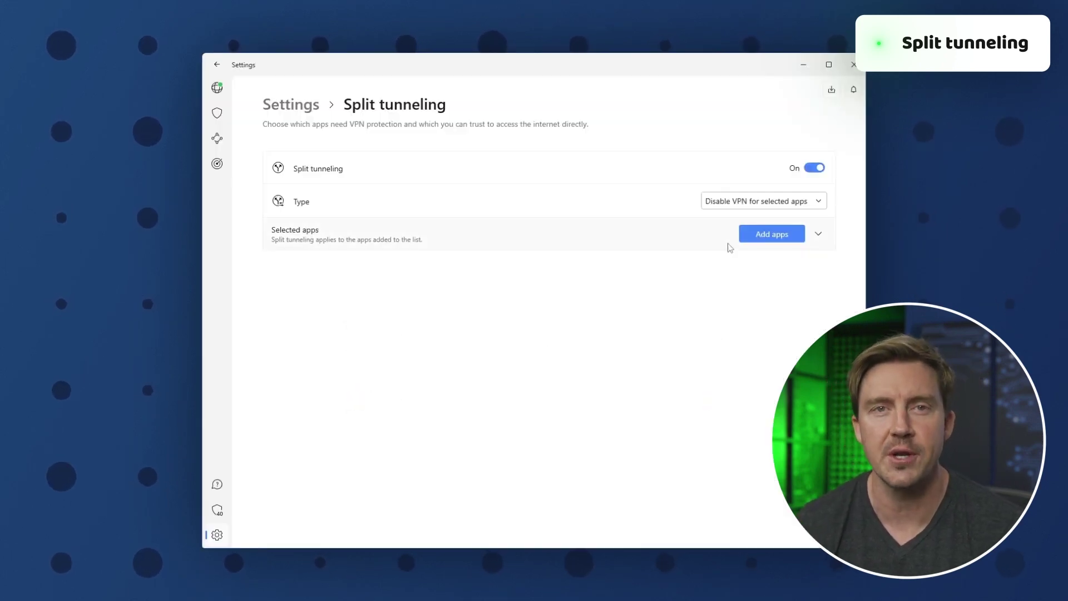
pyautogui.click(761, 223)
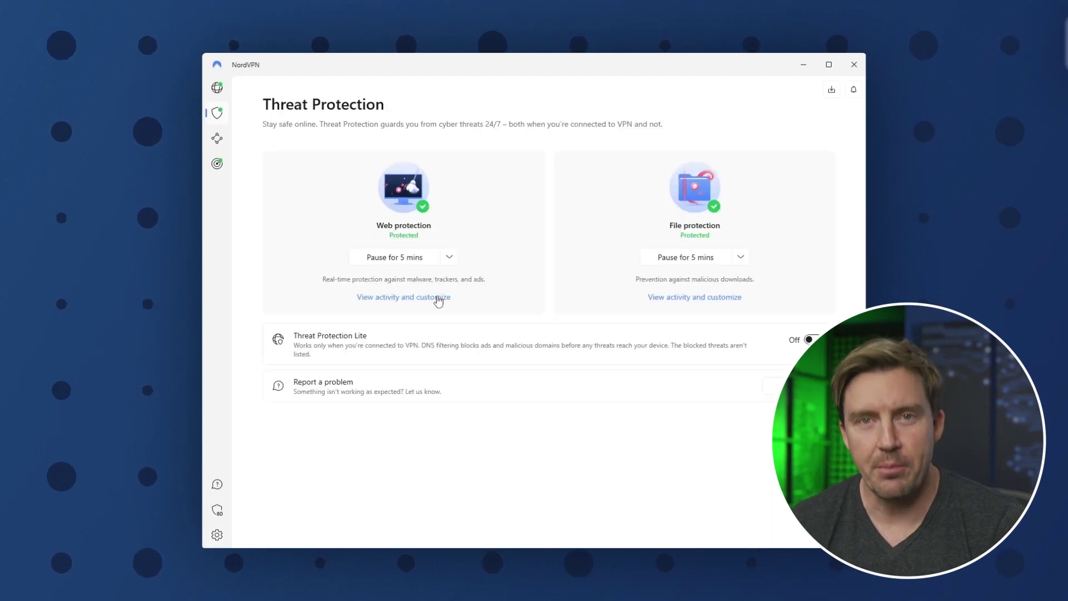
pyautogui.click(438, 298)
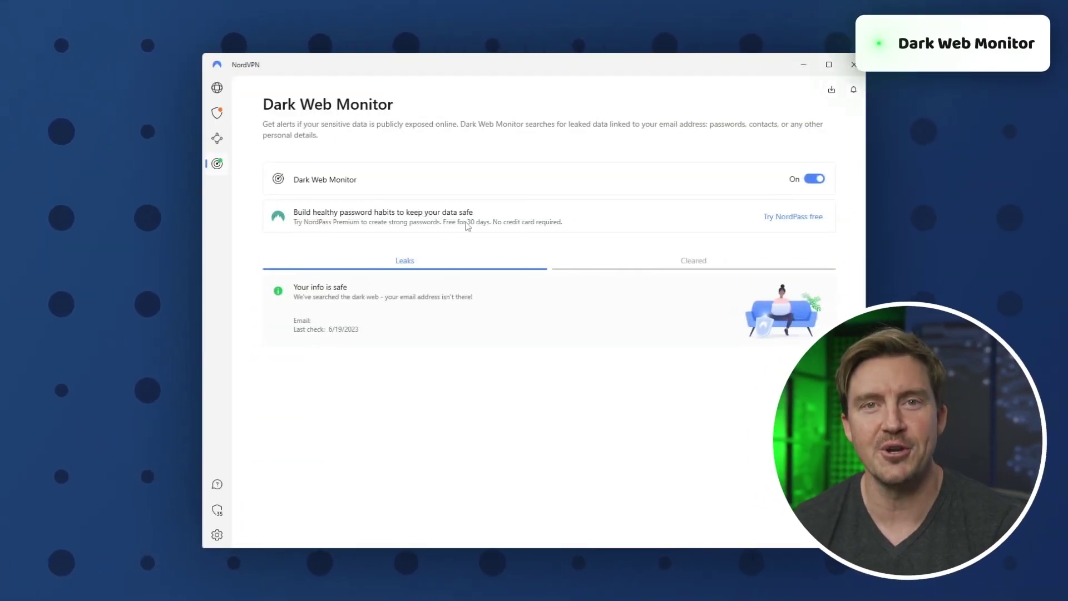
# - Check the Cleared leaks list, then switch back to the Leaks results
pyautogui.click(689, 266)
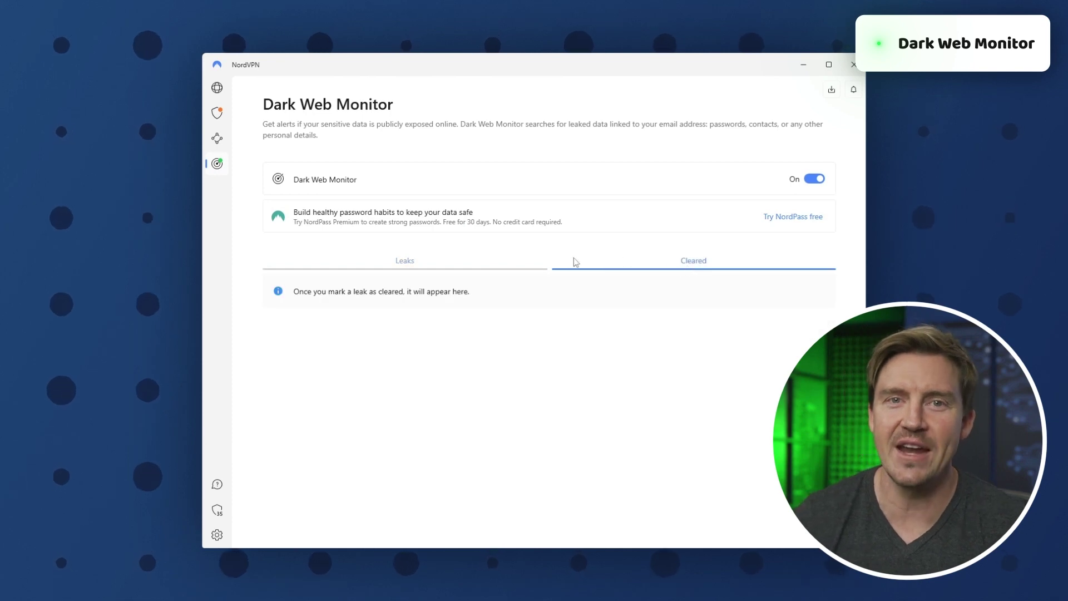
pyautogui.click(505, 264)
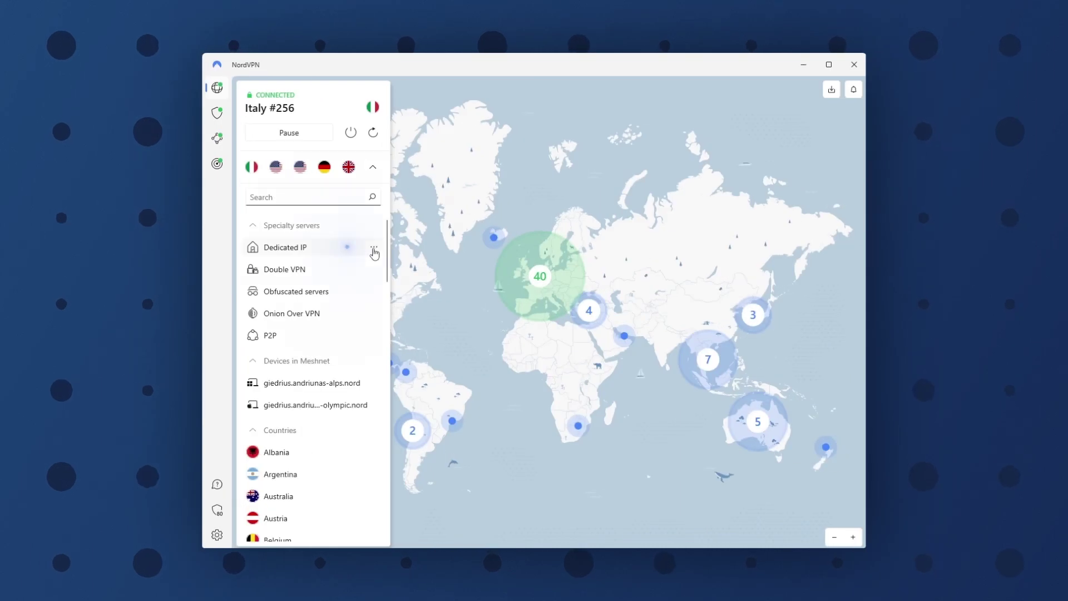
# - Connect to a dedicated IP server in France
pyautogui.click(374, 251)
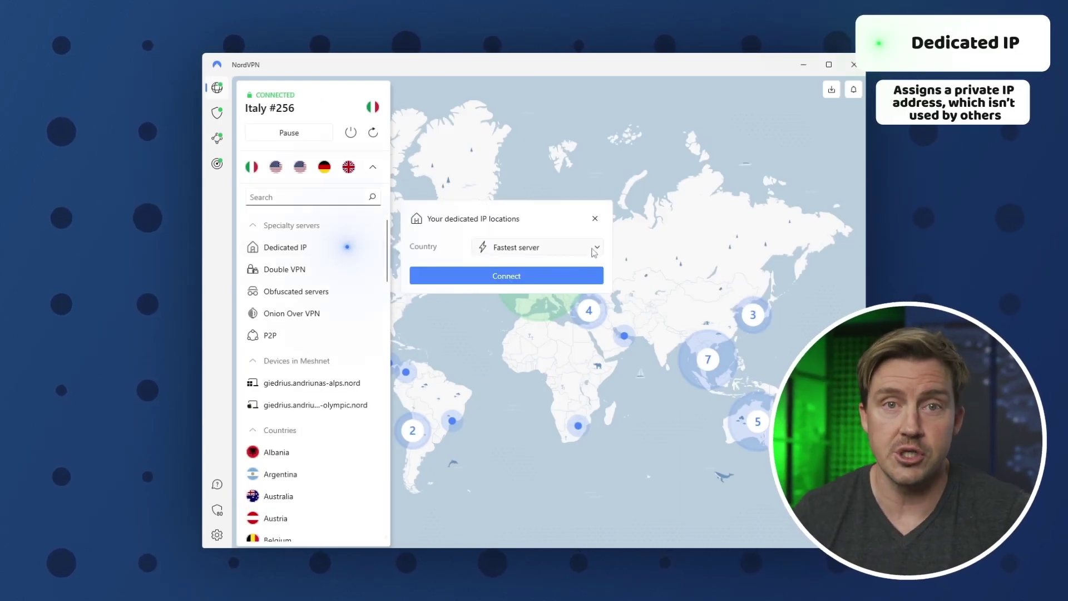
pyautogui.click(593, 254)
pyautogui.click(546, 324)
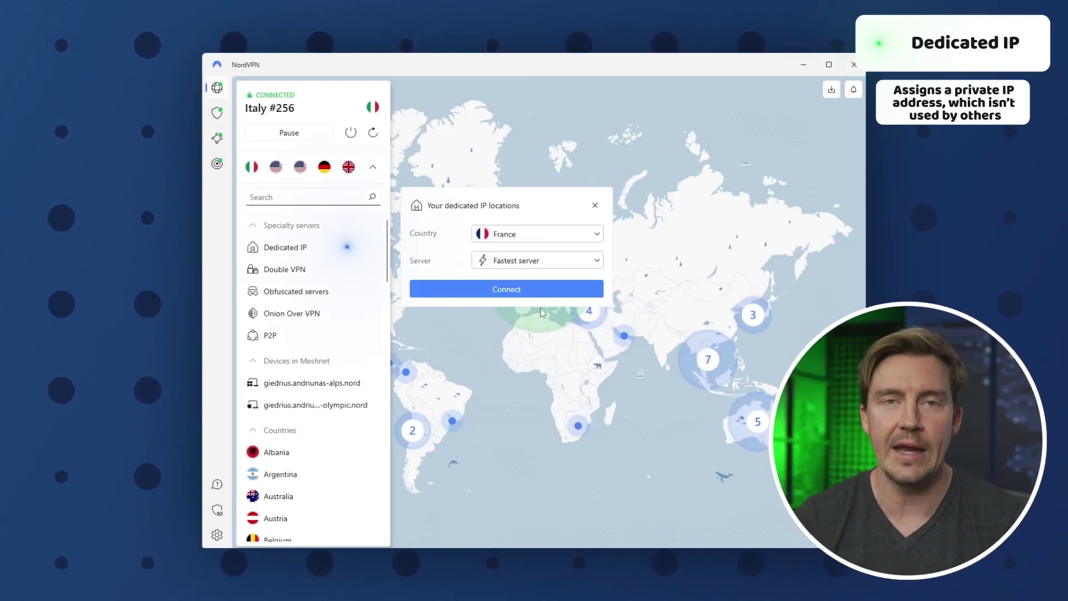
pyautogui.click(532, 288)
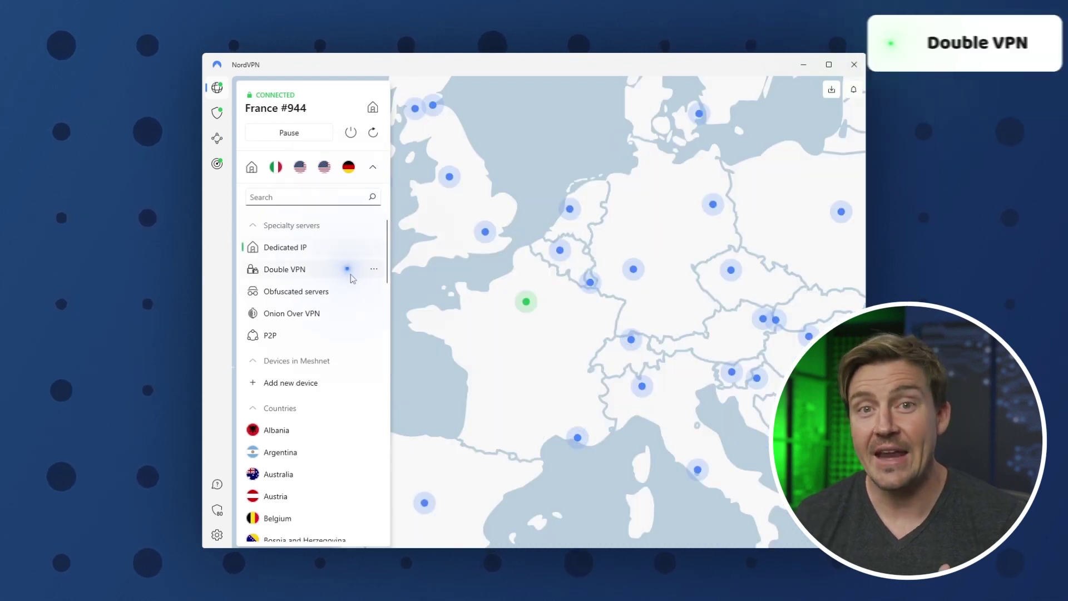
# - Review Double VPN countries, connect to Onion Over VPN in the Netherlands, then list P2P countries
pyautogui.click(374, 270)
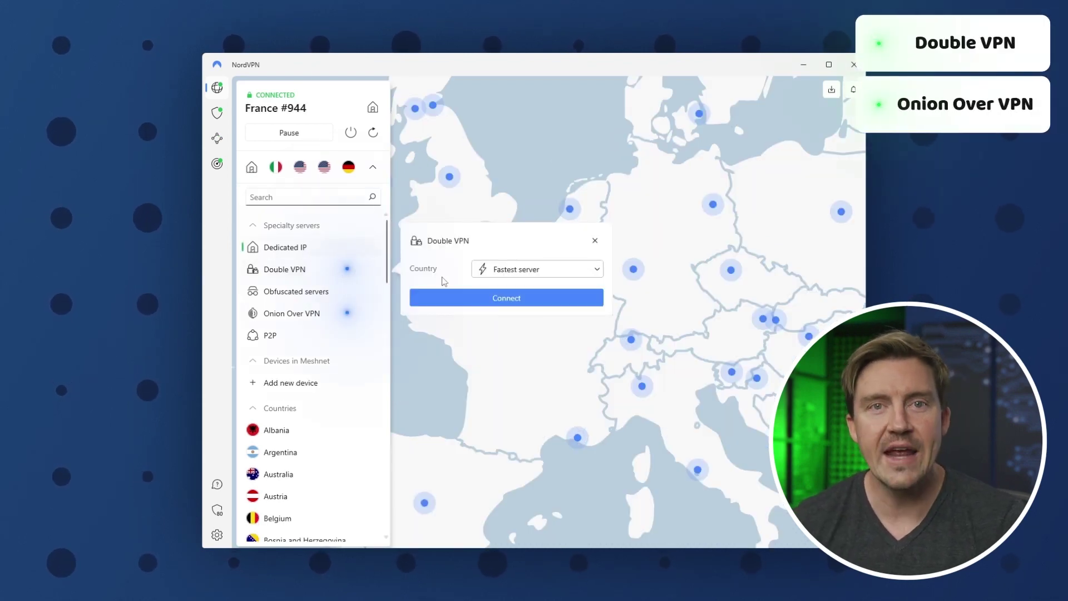
pyautogui.click(533, 276)
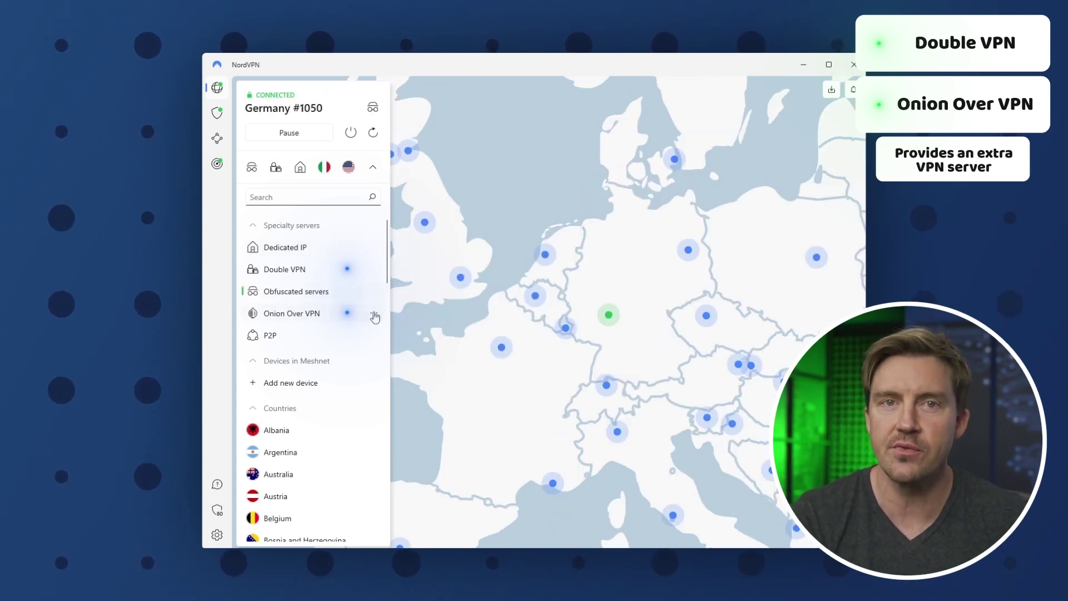
pyautogui.click(370, 313)
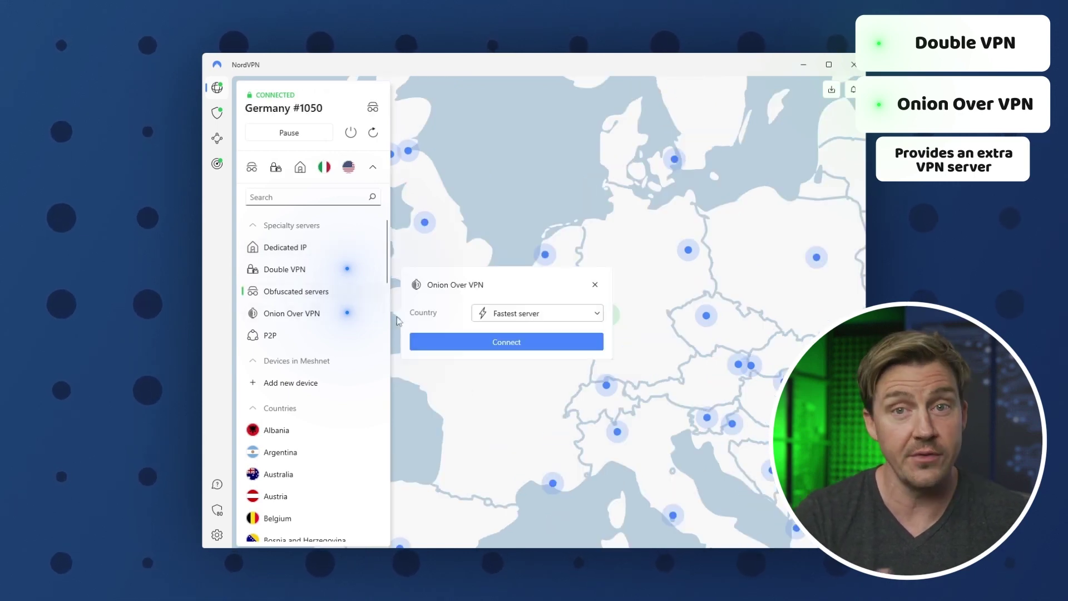
pyautogui.click(547, 314)
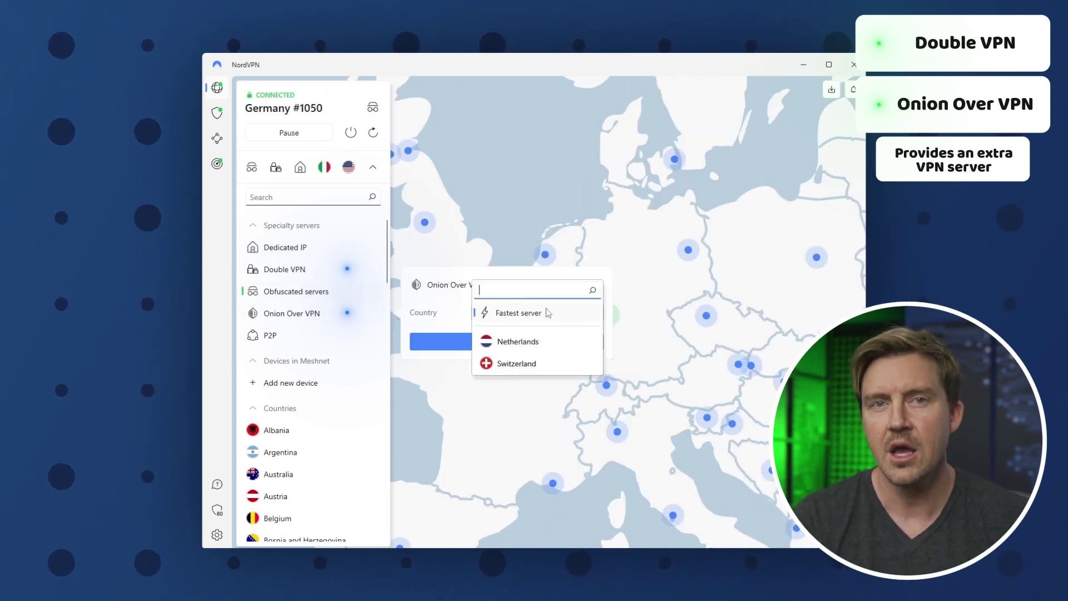
pyautogui.click(518, 342)
pyautogui.click(511, 345)
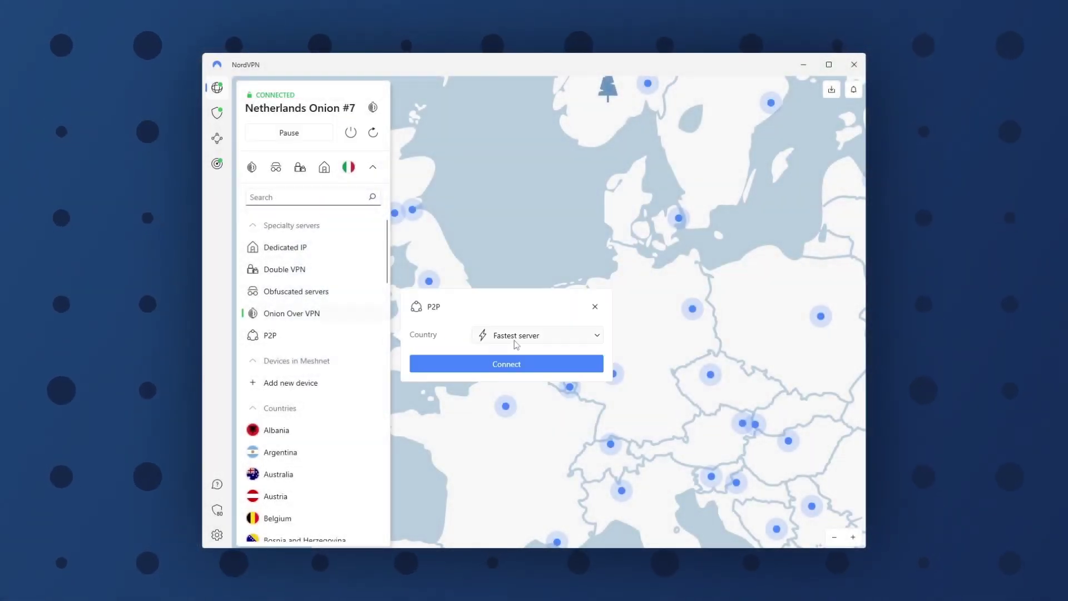
pyautogui.click(570, 339)
# - Choose Canada as the P2P server country, then scroll through the other P2P countries
pyautogui.scroll(-3, 599, 373)
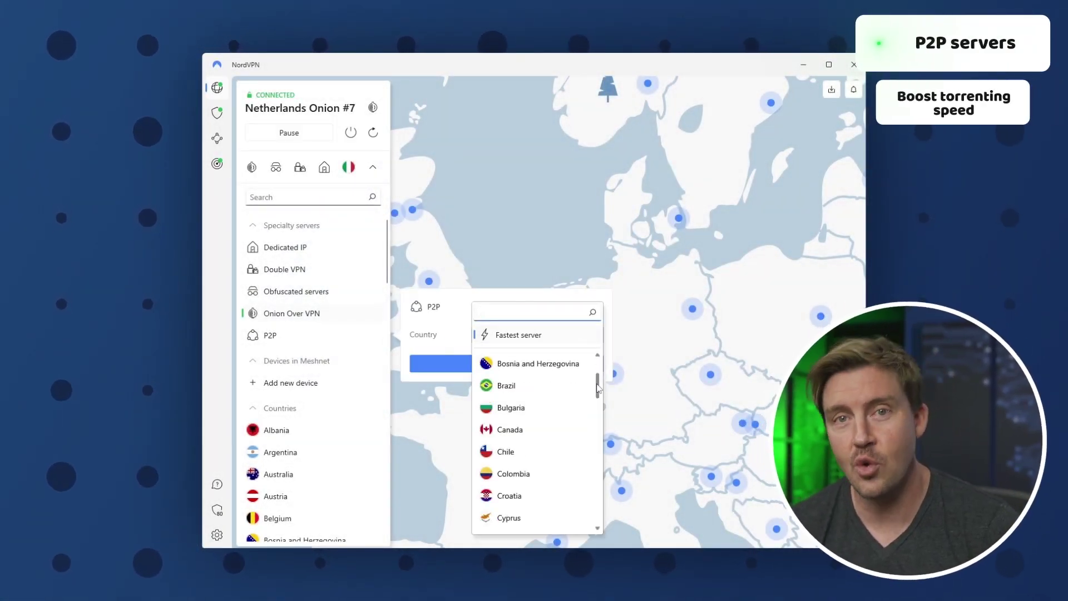
pyautogui.click(590, 407)
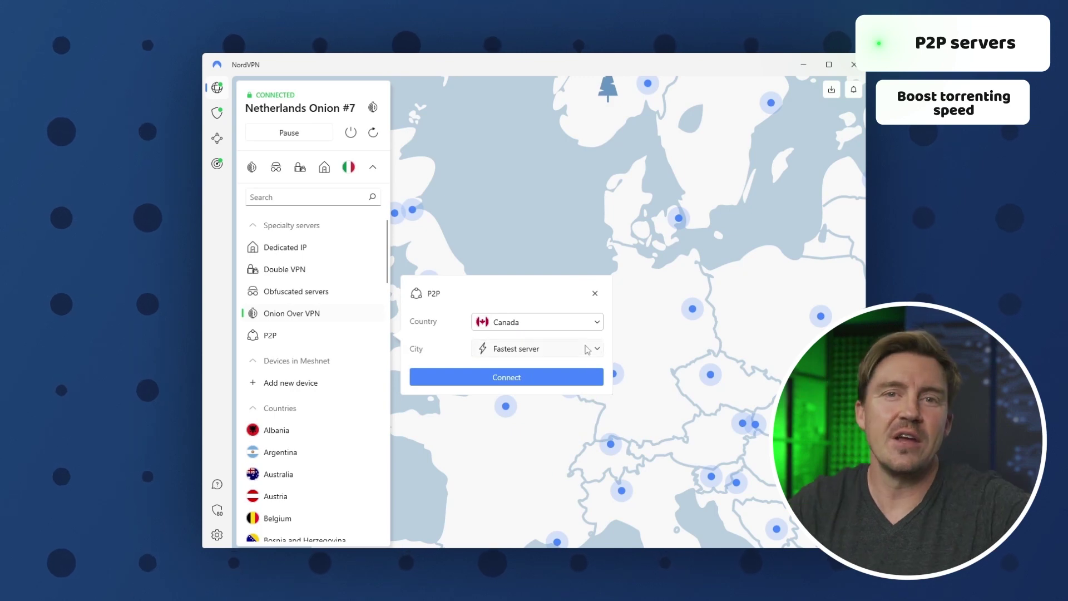
pyautogui.click(586, 330)
pyautogui.scroll(-2, 600, 400)
pyautogui.scroll(-2, 601, 404)
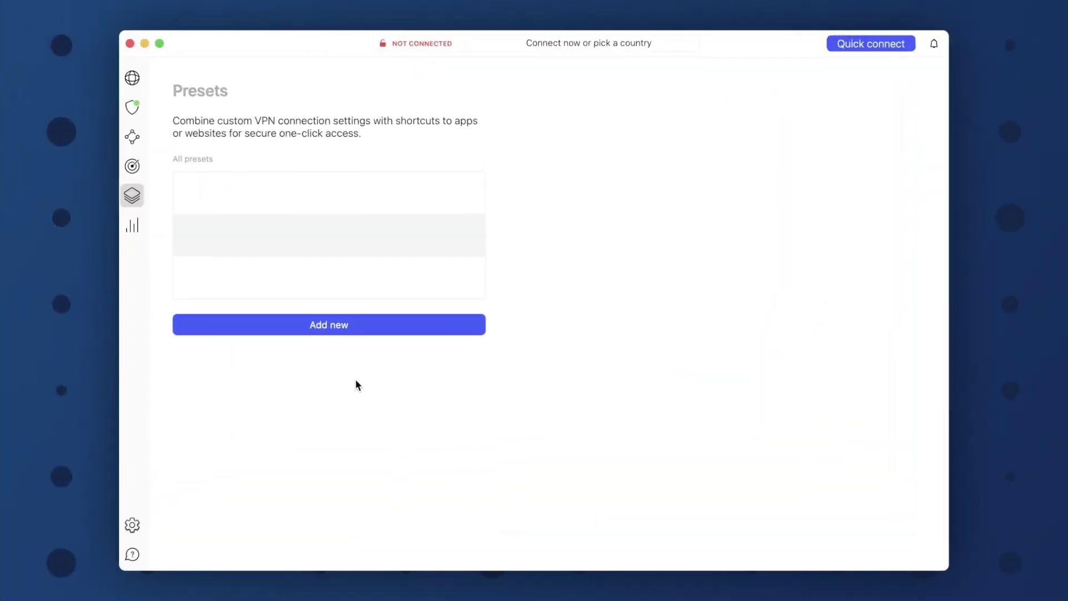
# - Create and save a new preset using the NordLynx protocol that connects to Belgium
pyautogui.click(357, 328)
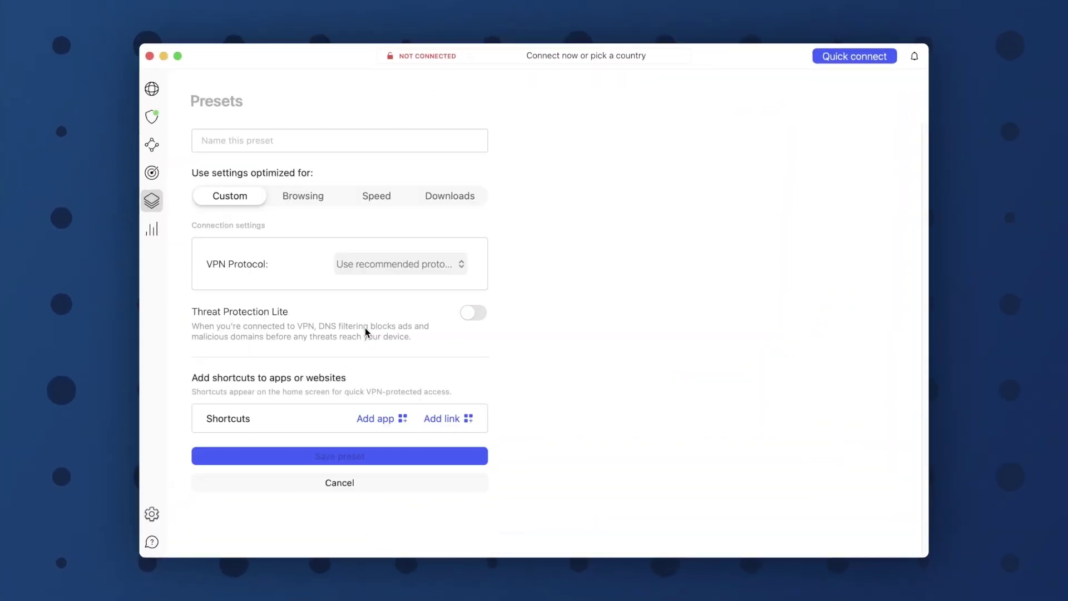
pyautogui.click(378, 198)
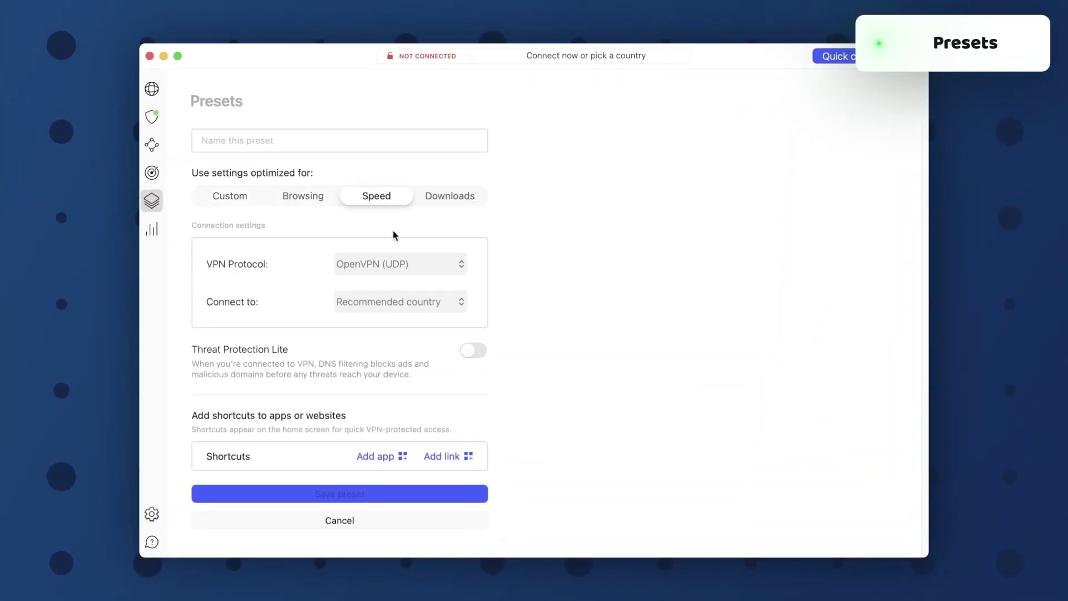
pyautogui.click(408, 266)
pyautogui.click(405, 254)
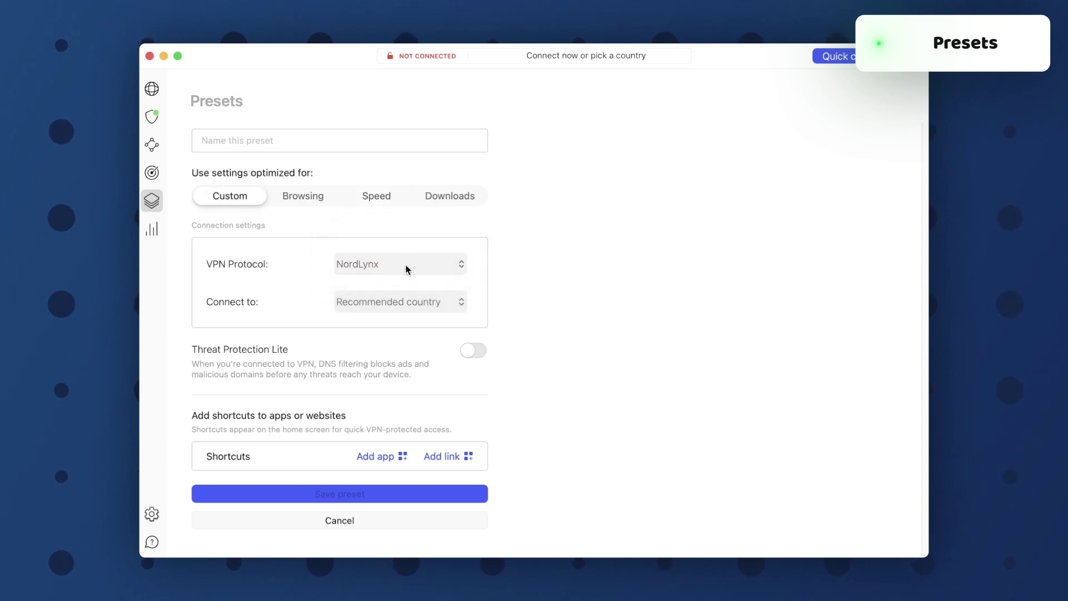
pyautogui.click(411, 304)
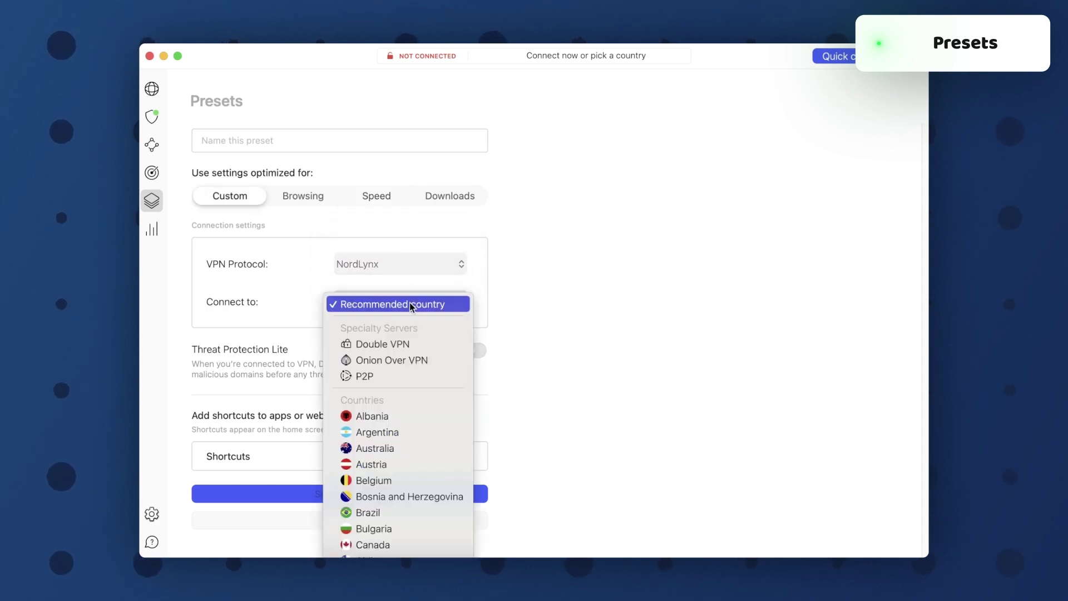
pyautogui.click(387, 480)
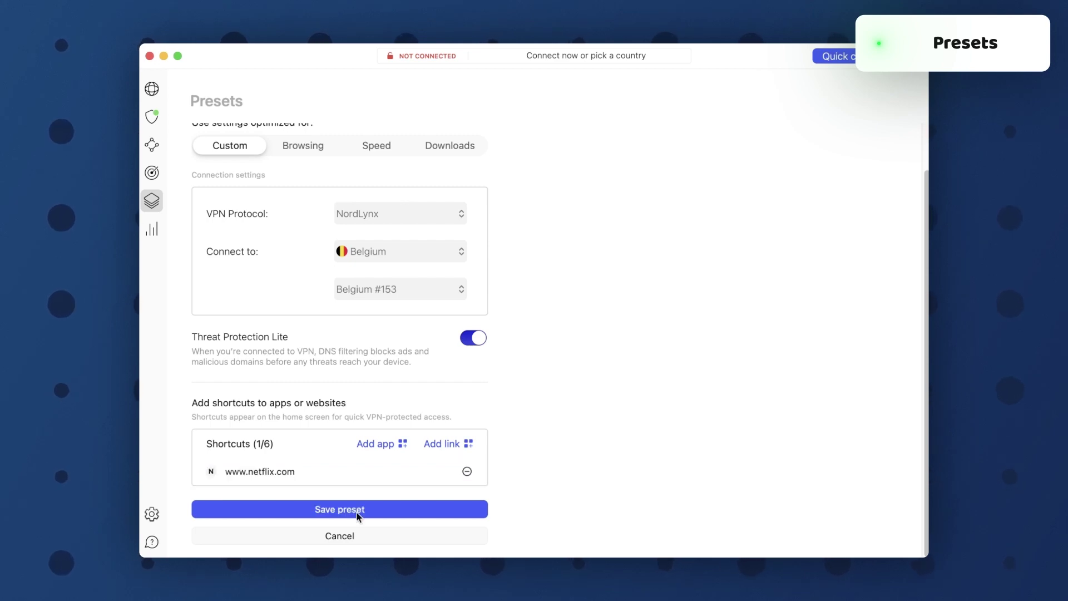
pyautogui.click(357, 511)
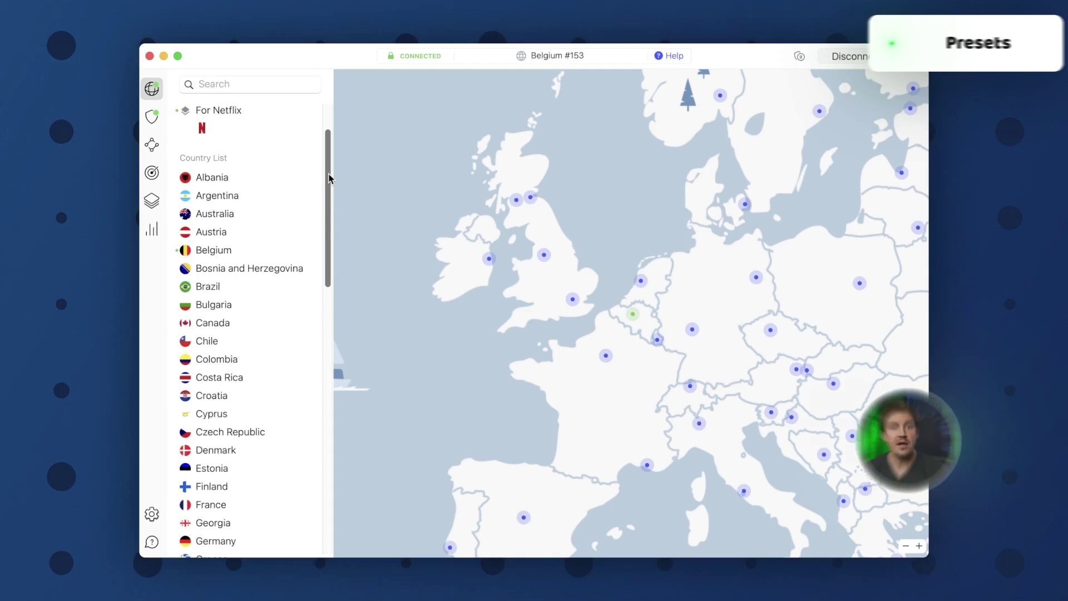
pyautogui.scroll(-10, 324, 267)
# - Browse the Threat Protection, Meshnet, Dark Web Monitor and Presets pages in turn
pyautogui.click(152, 118)
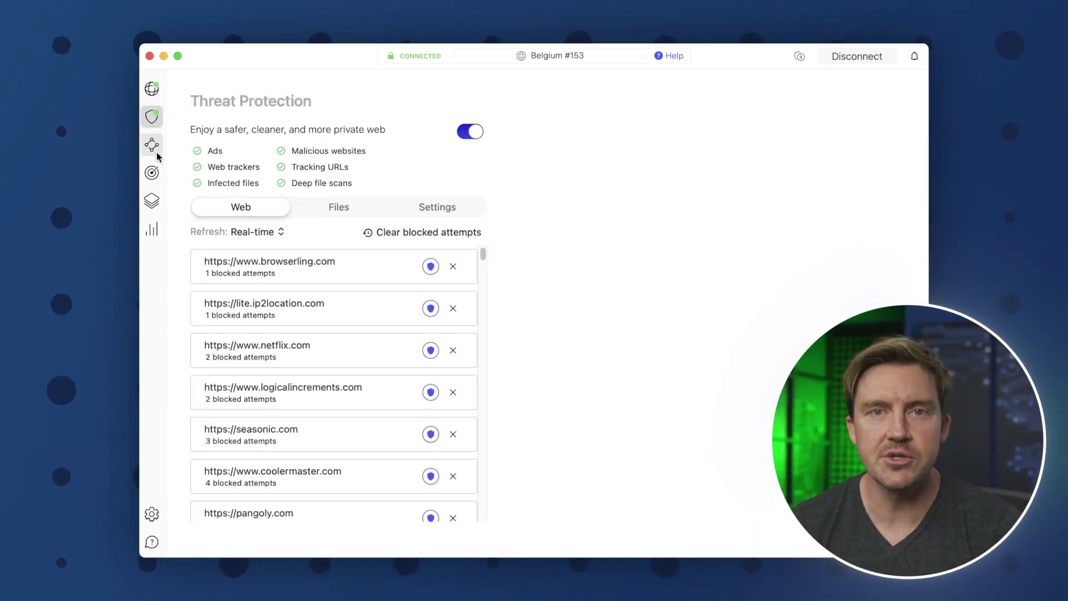
pyautogui.click(153, 146)
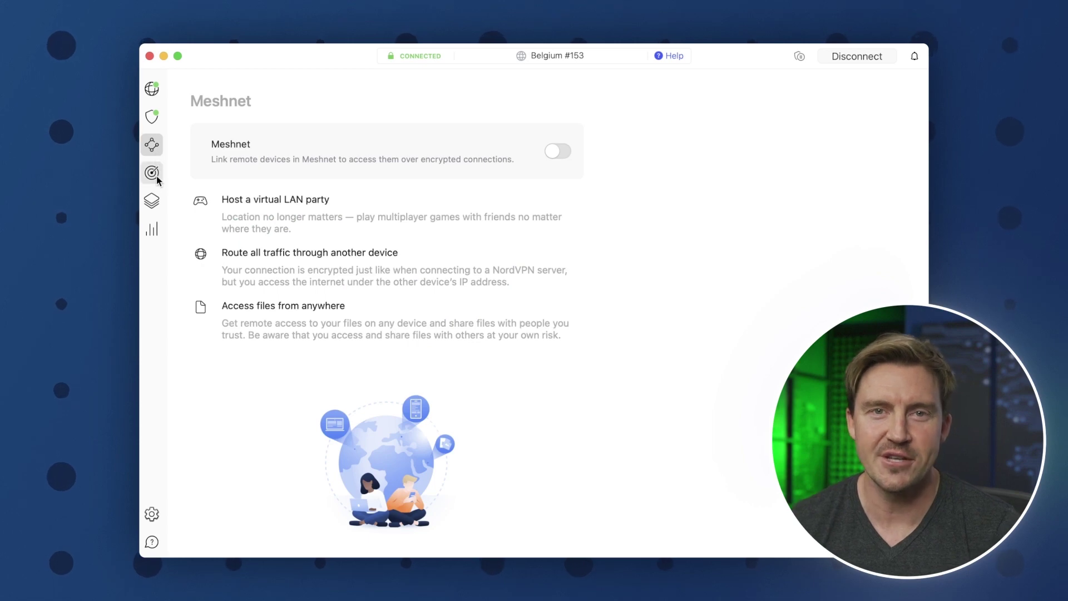
pyautogui.click(157, 176)
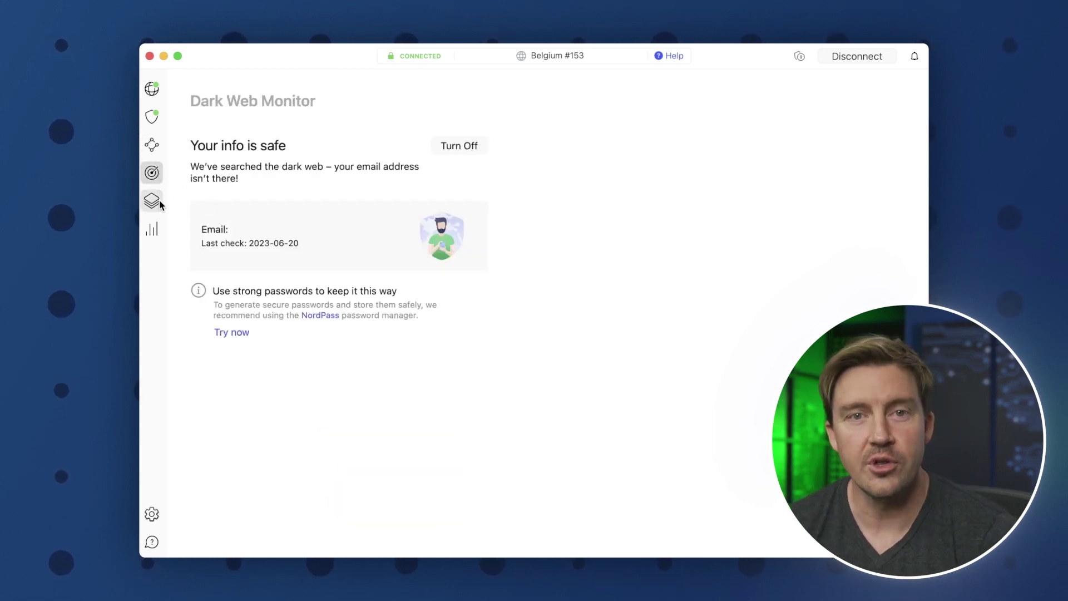
pyautogui.click(152, 202)
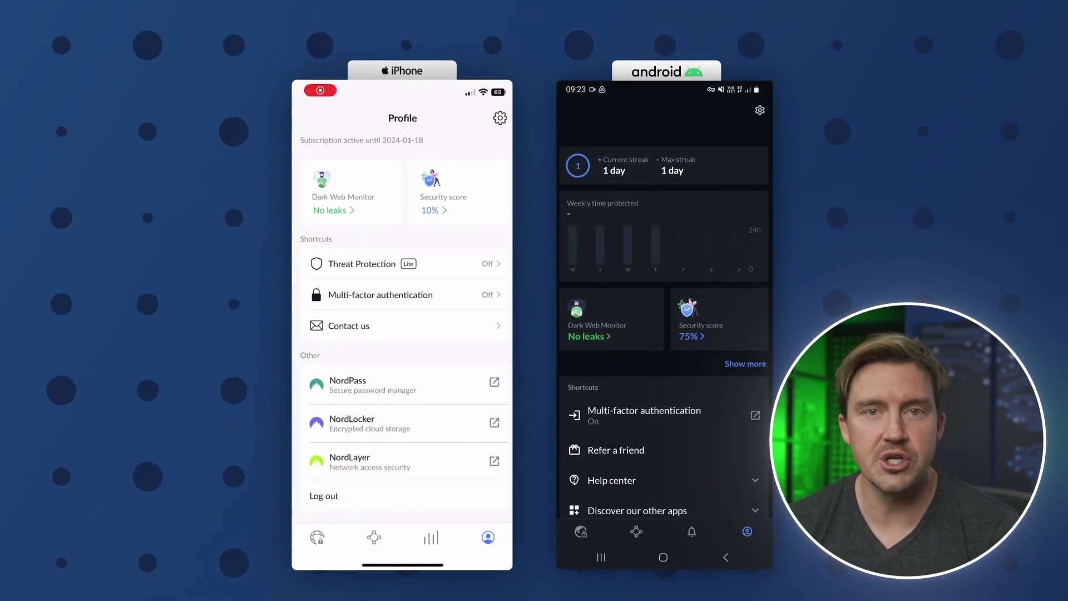